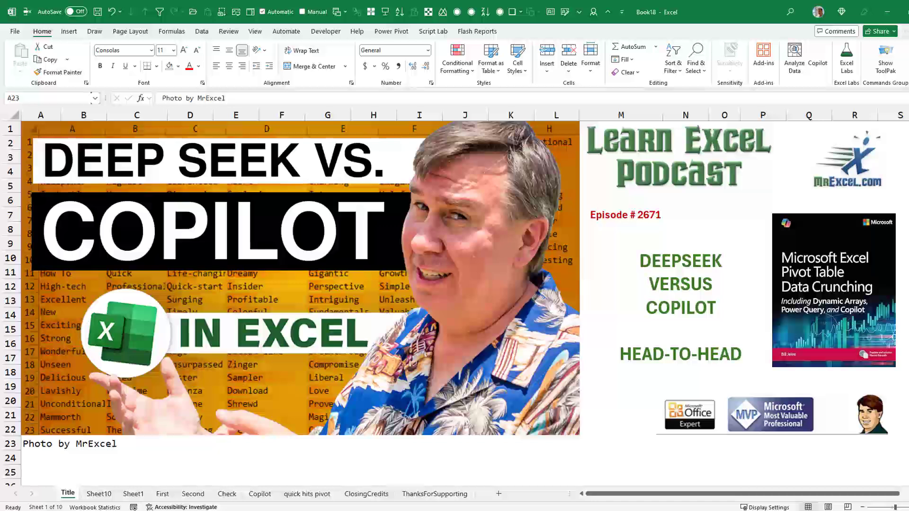
Move from the Title sheet to Sheet10 listing the two tests.
key("ctrl+Page_Down")
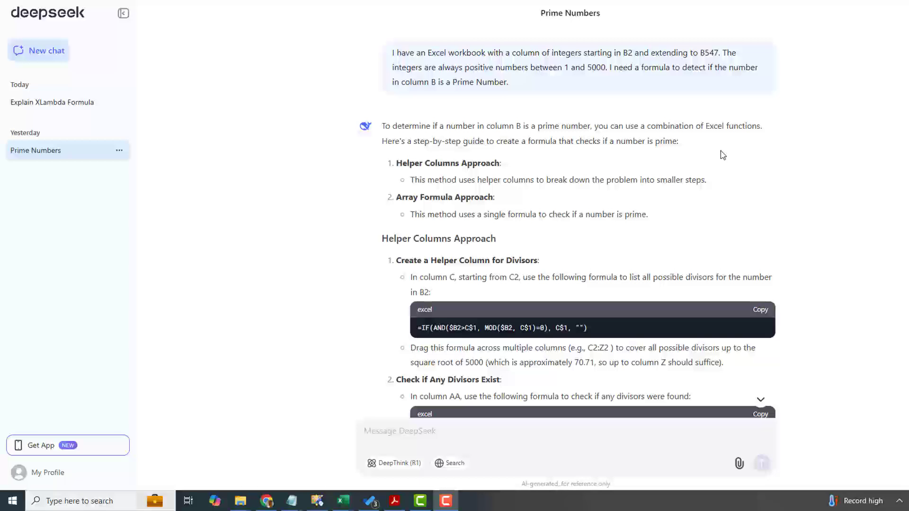
scroll(721, 152, "down", 2)
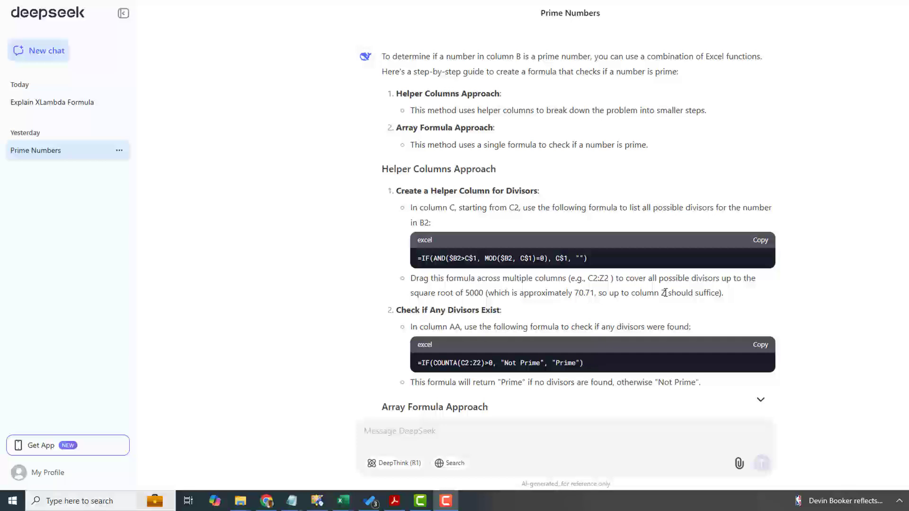
scroll(543, 321, "down", 1)
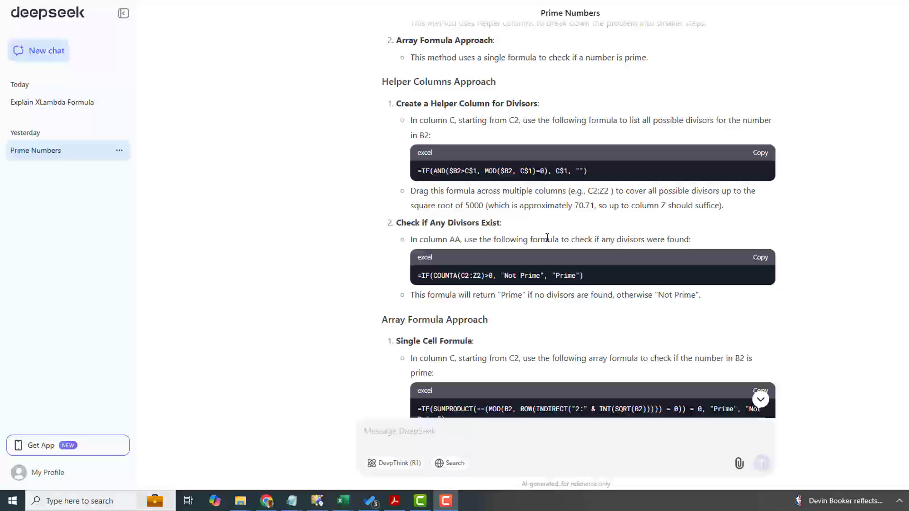
scroll(603, 297, "down", 2)
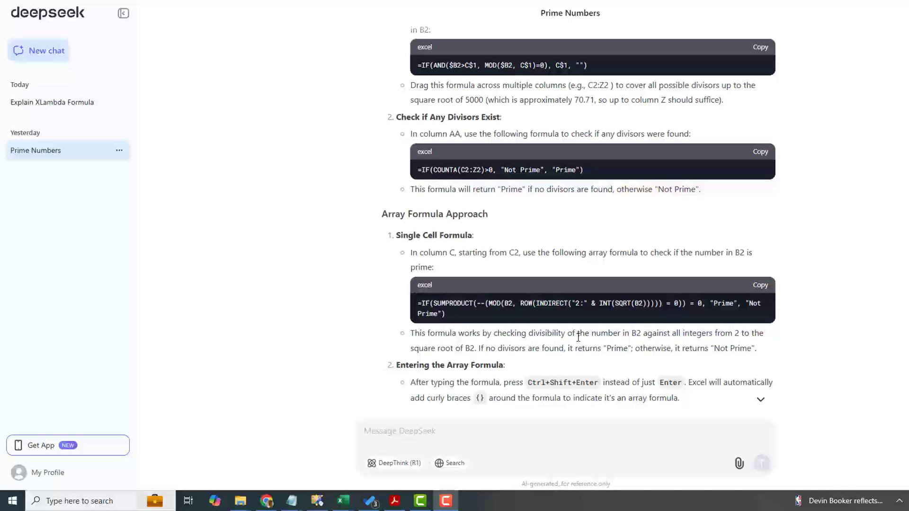
scroll(579, 338, "down", 1)
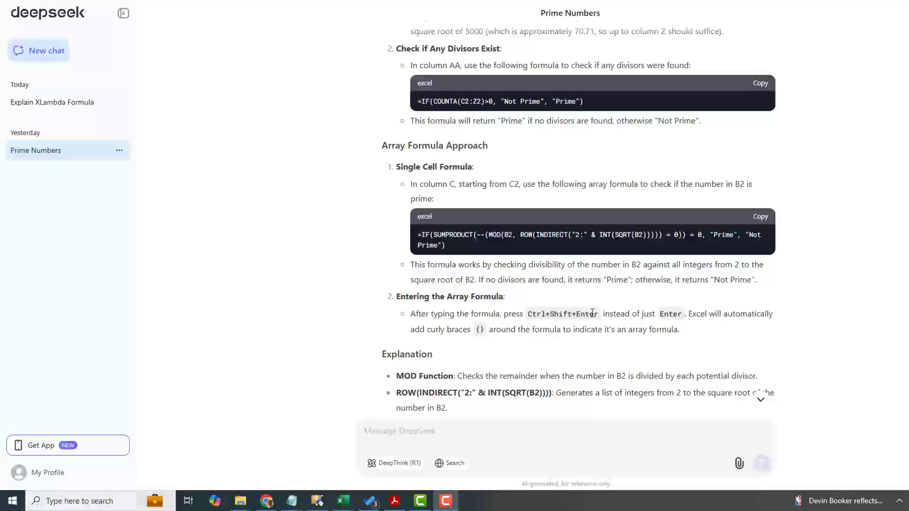
Copy DeepSeek's single-cell array prime-detection formula from the chat reply.
left_click(760, 221)
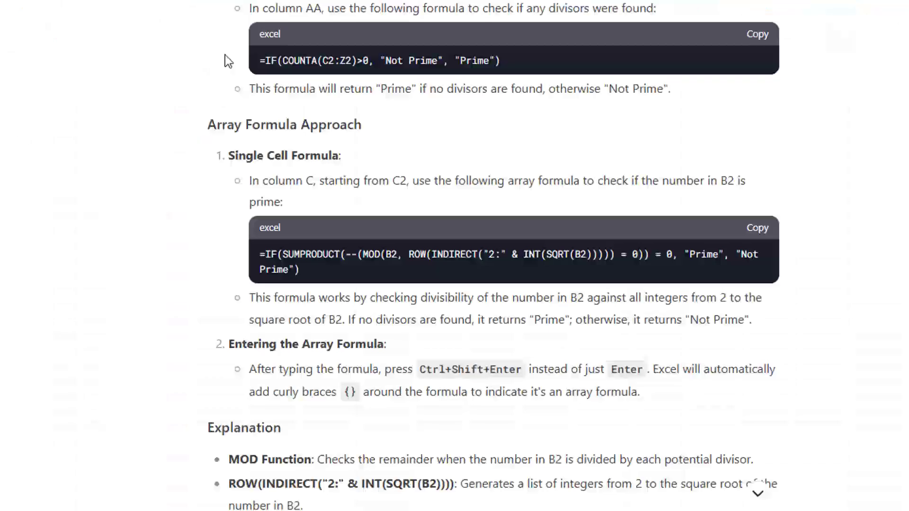
scroll(203, 242, "down", 3)
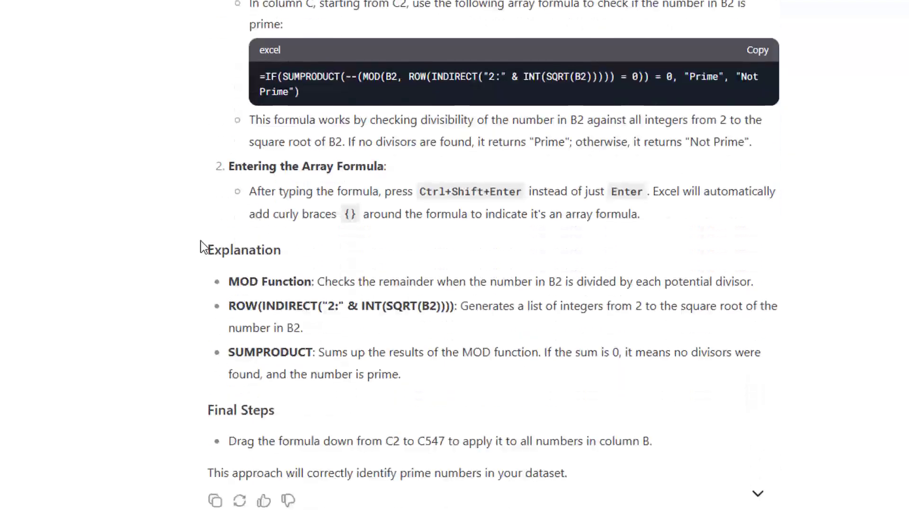
scroll(201, 245, "down", 3)
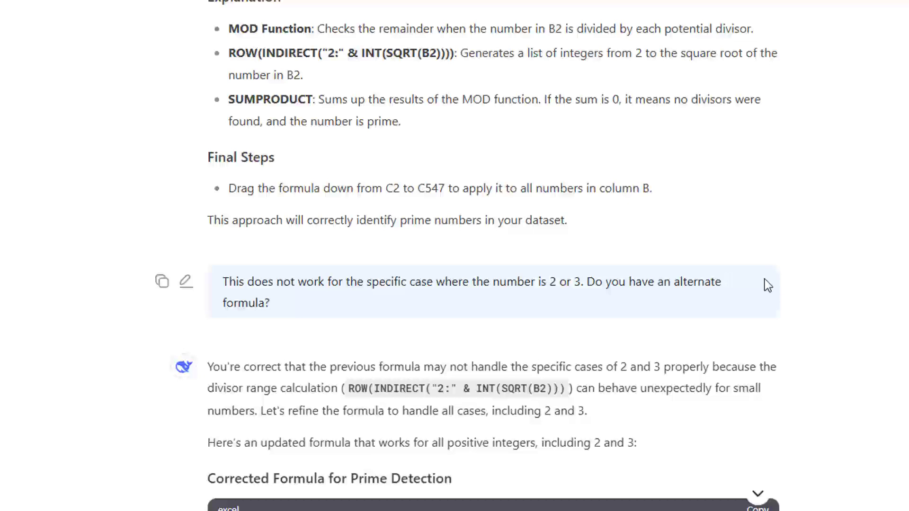
scroll(776, 279, "down", 2)
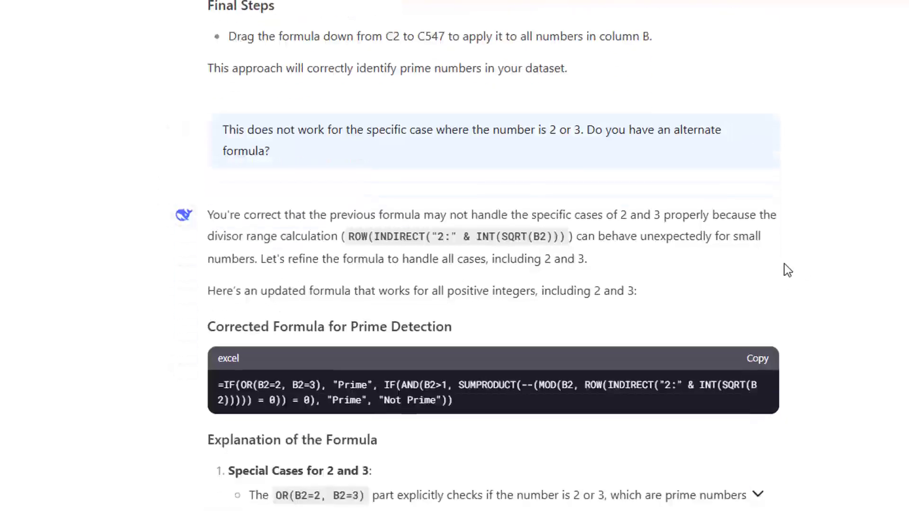
scroll(785, 268, "down", 2)
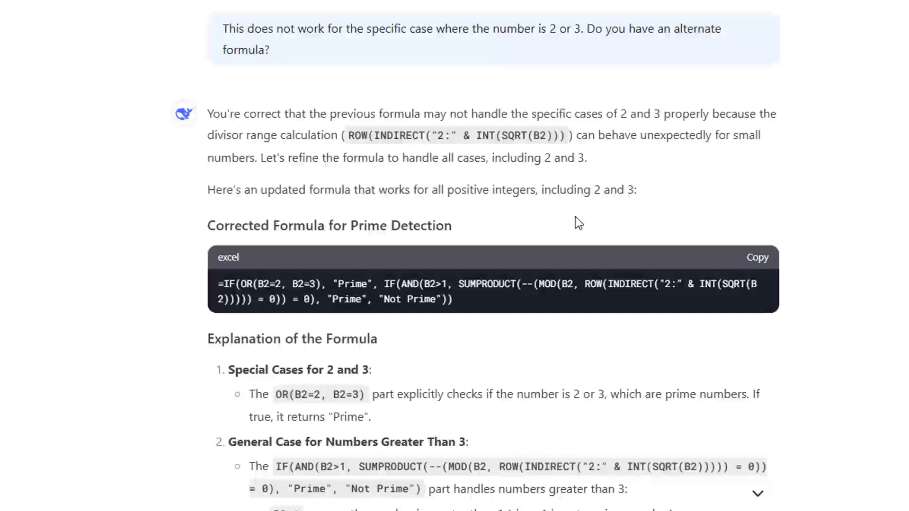
Copy DeepSeek's corrected prime-detection formula that handles 2 and 3.
left_click(757, 257)
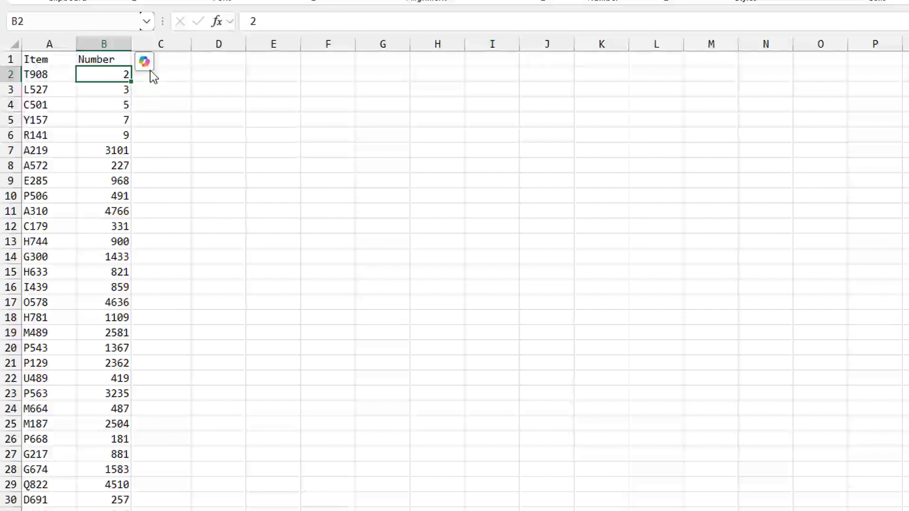
Bring up Copilot beside B1 and turn AutoSave on for the workbook.
left_click(144, 63)
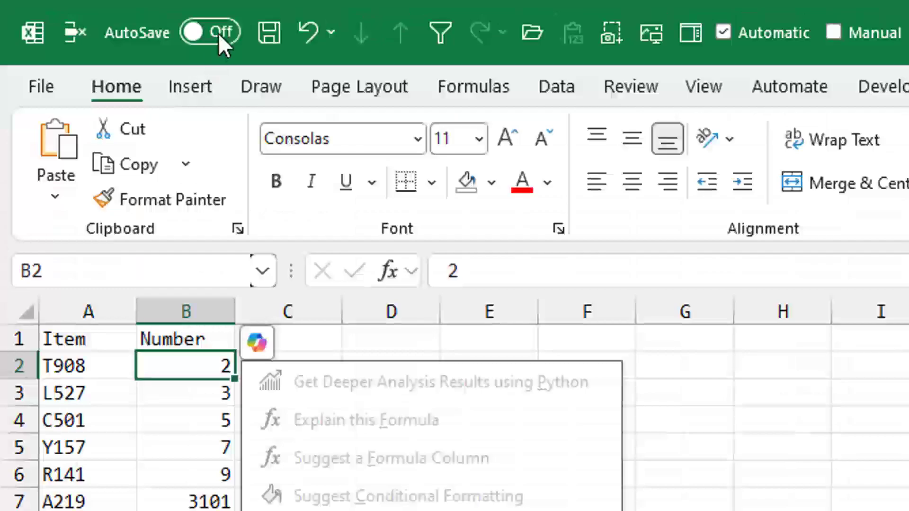
left_click(218, 33)
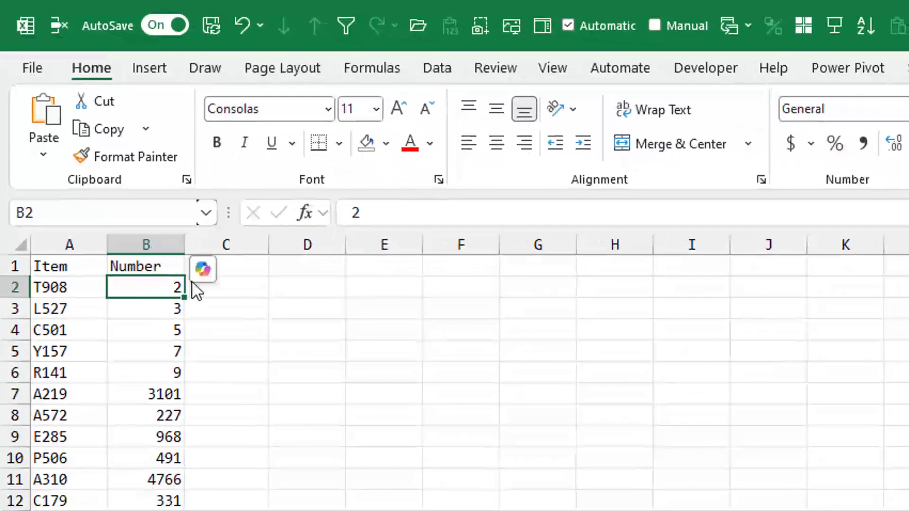
Ask Copilot for a column testing whether column B values are prime.
left_click(202, 270)
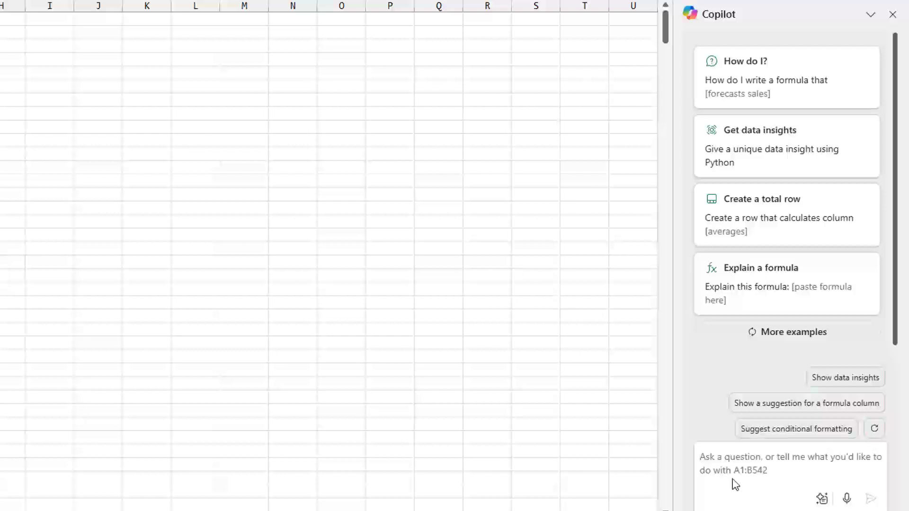
type("Add a column to detect if the integer in column C is a Prime Number")
key("Return")
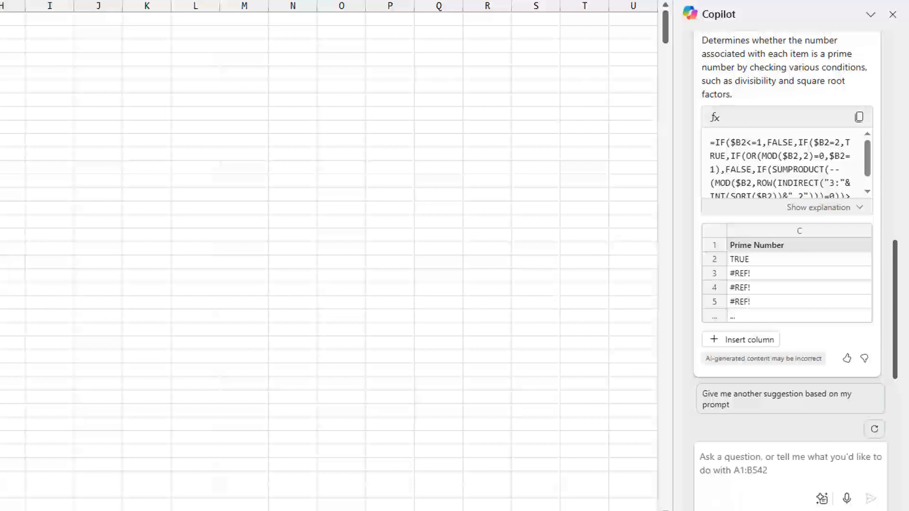
Insert Copilot's Prime Number column, inspect the C2 and C3 formulas, and seek help on the #REF! result.
left_click(744, 345)
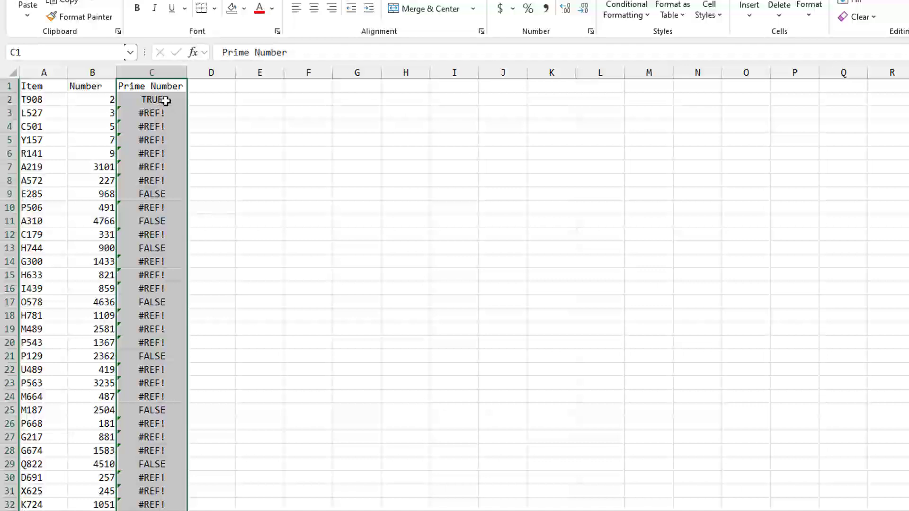
left_click(164, 100)
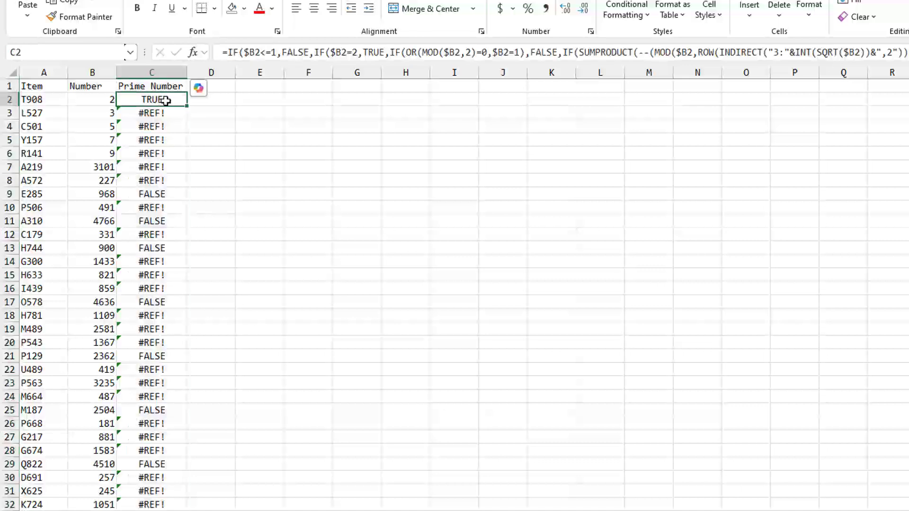
key("Down")
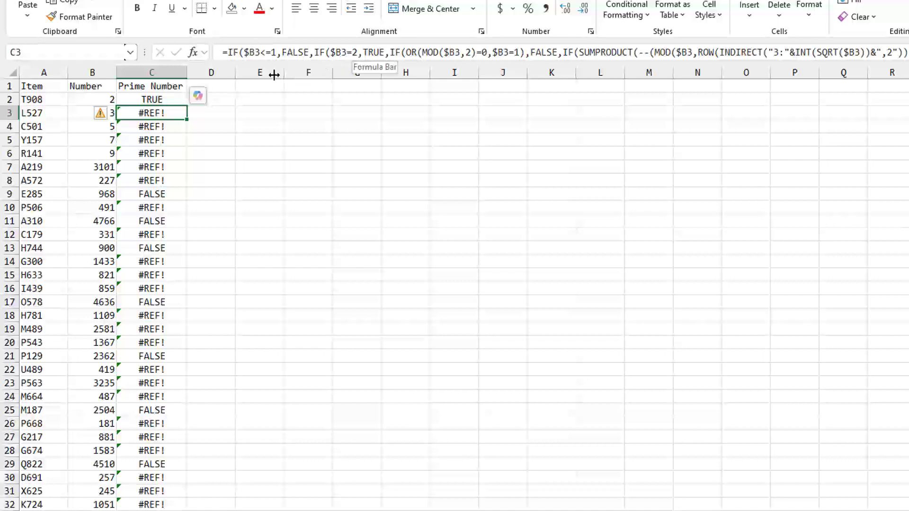
left_click(199, 96)
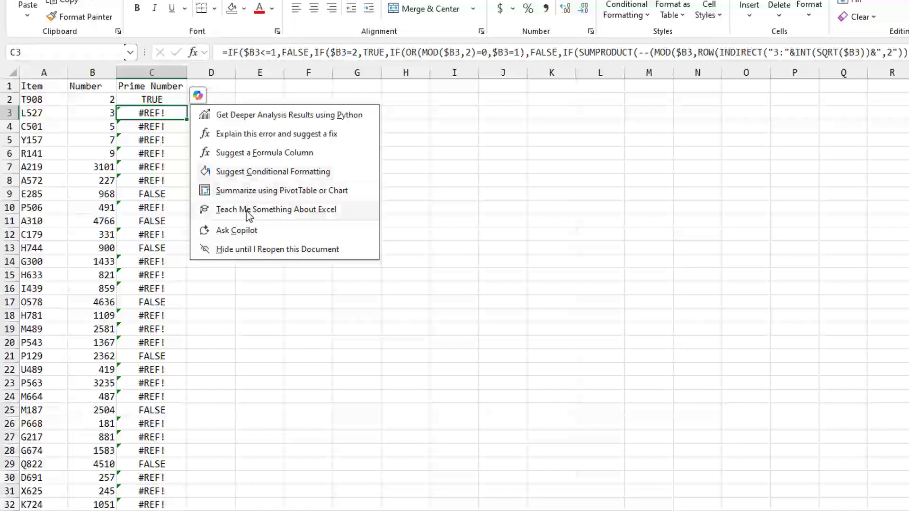
Ask Copilot to explain the #REF! error and suggest a fix.
left_click(249, 138)
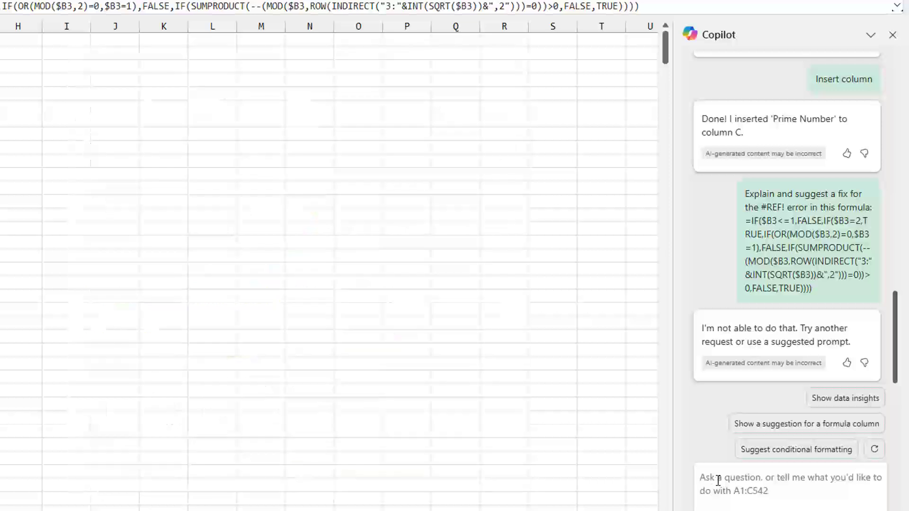
type("The ")
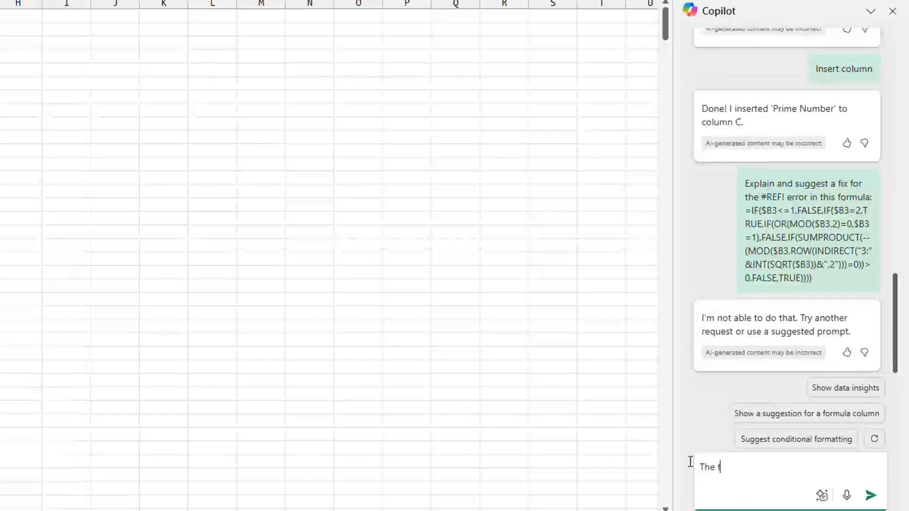
type("formula c")
type("ou")
type("reated in column C is")
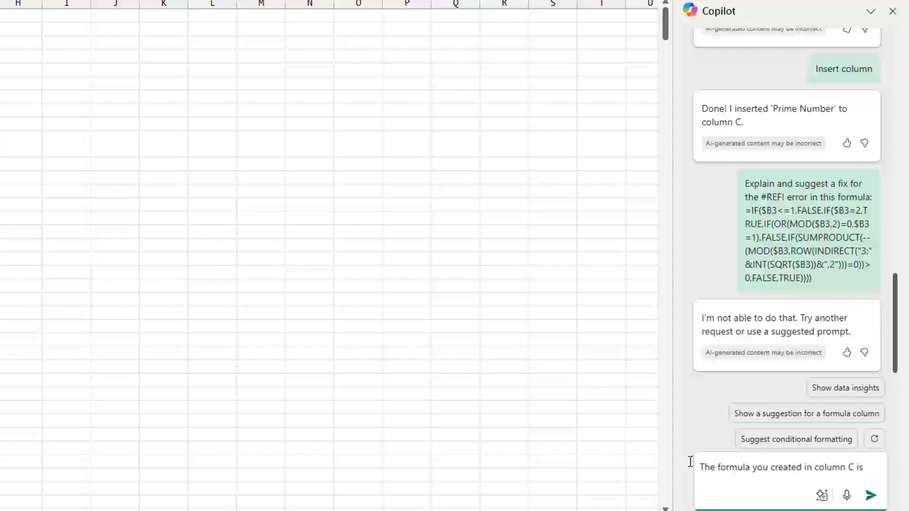
type(" working in C2 but")
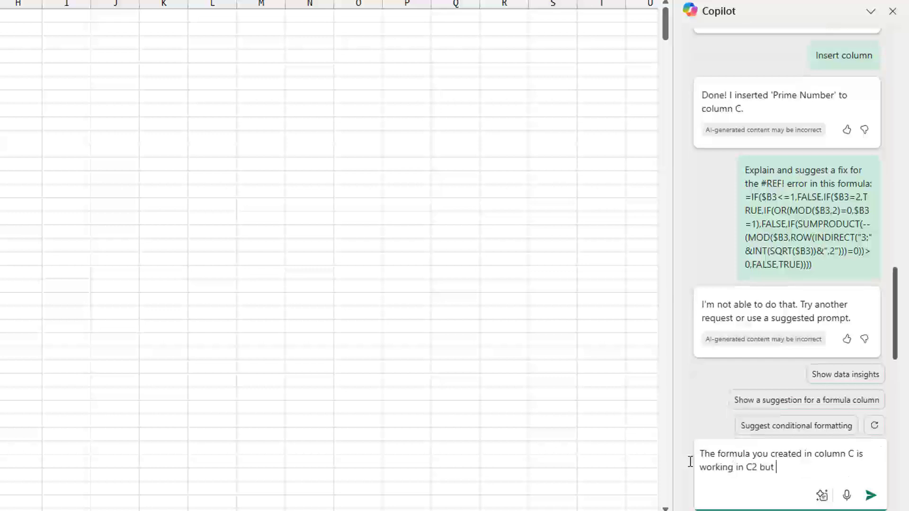
type("returning errors in the others rows. Can you s")
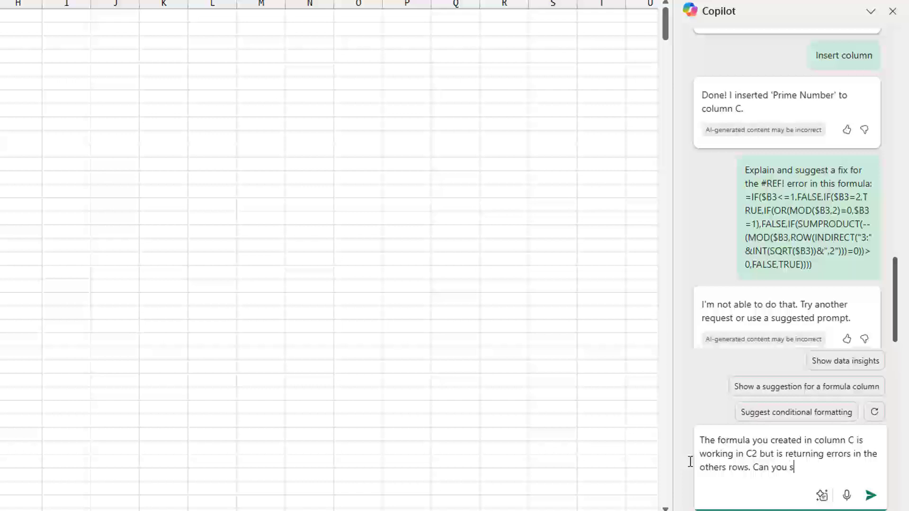
type("ugge")
type("st an alternat")
type("e fo")
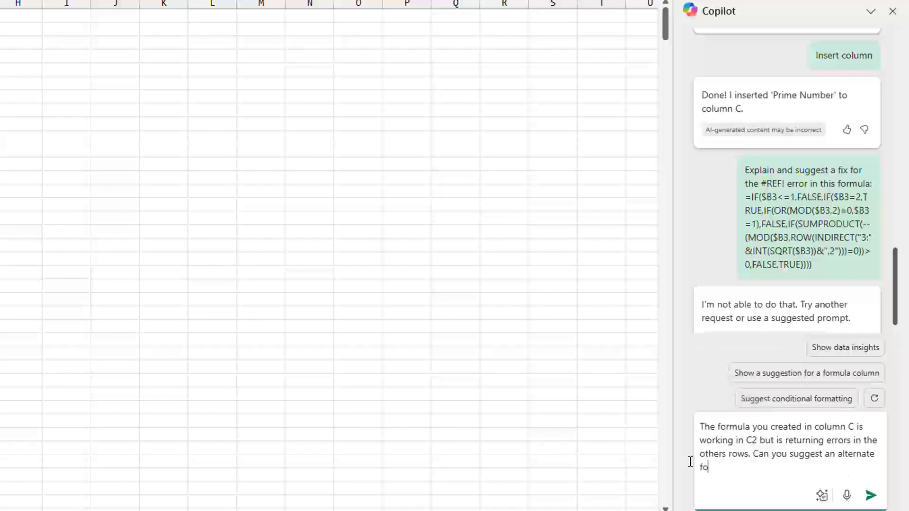
type("rmul")
Send Copilot the question about column C working in C2 but erroring elsewhere, asking for an alternate formula.
key("Return")
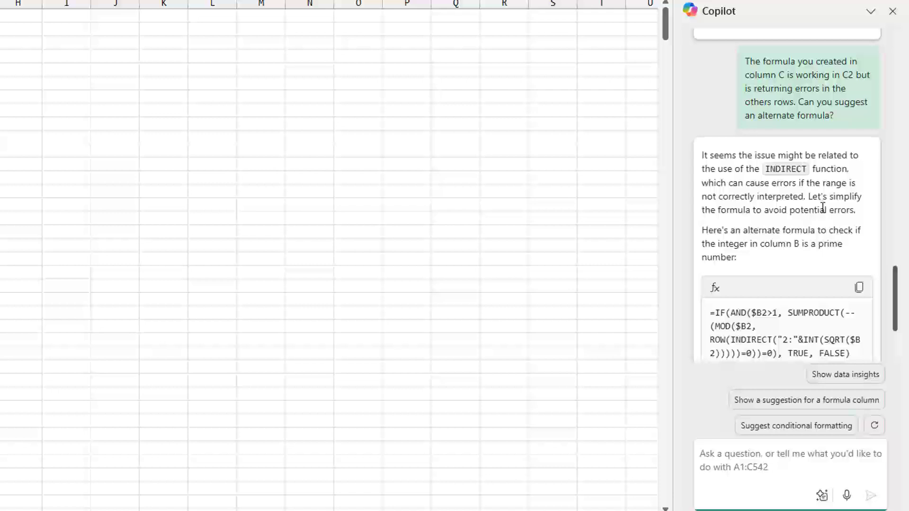
scroll(822, 213, "down", 3)
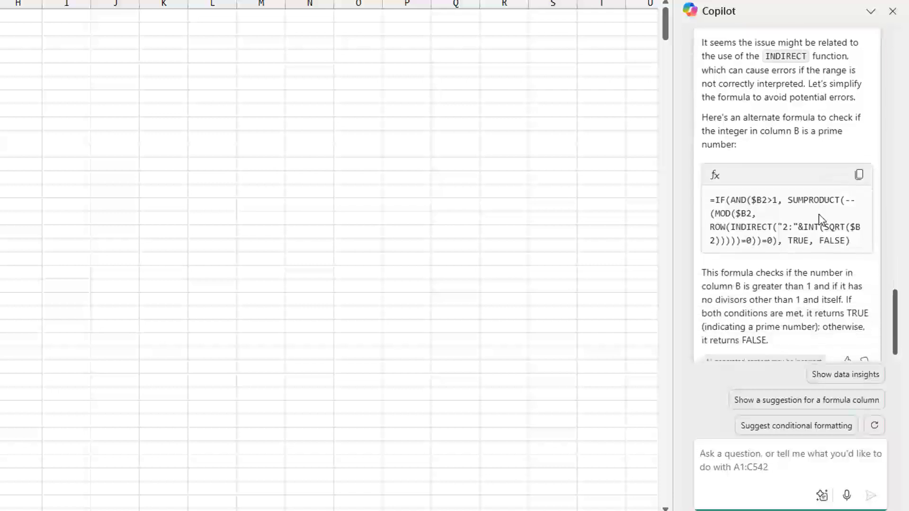
scroll(826, 241, "down", 1)
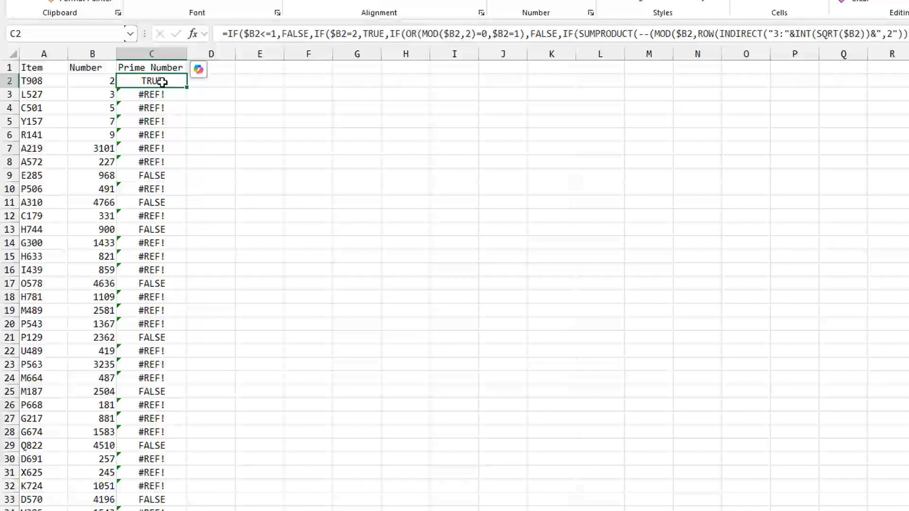
Replace C2 with Copilot's alternate SUMPRODUCT formula and paste it down column C.
key("BackSpace")
key("ctrl+v")
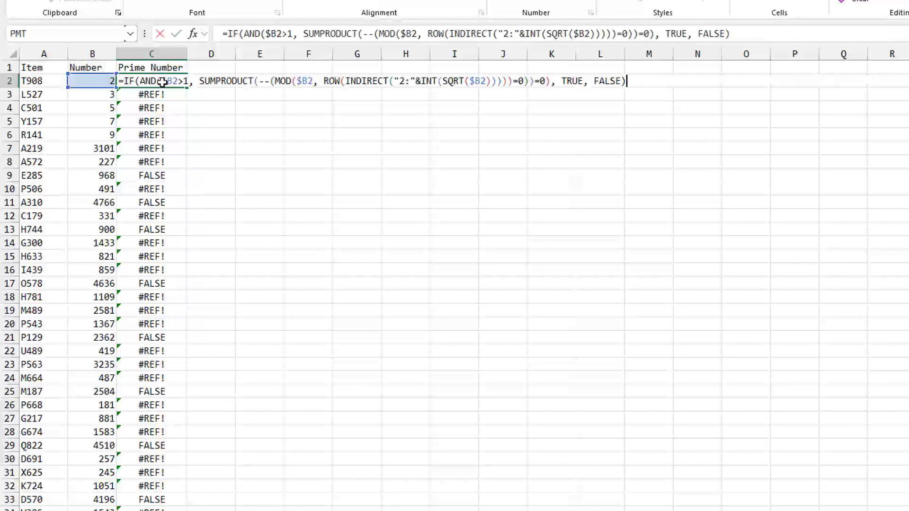
key("Return")
left_click(163, 82)
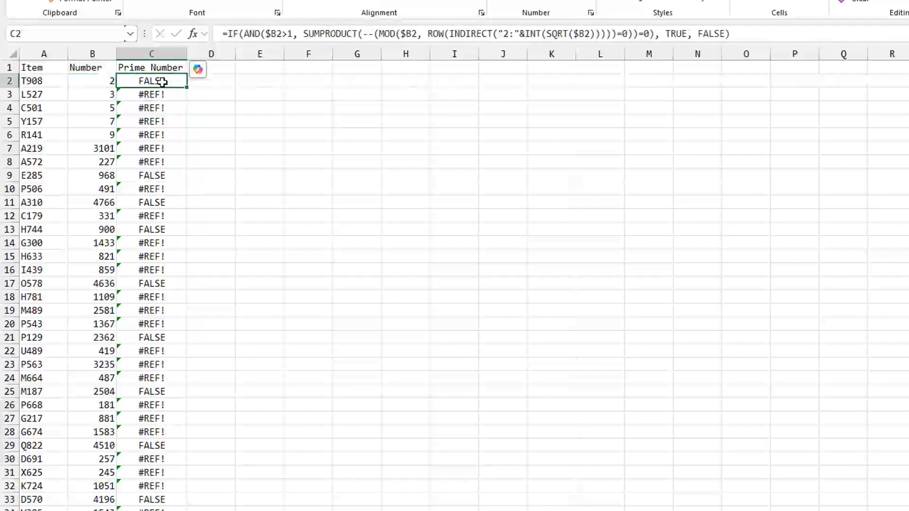
key("ctrl+c")
key("ctrl+shift+Down")
key("ctrl+v")
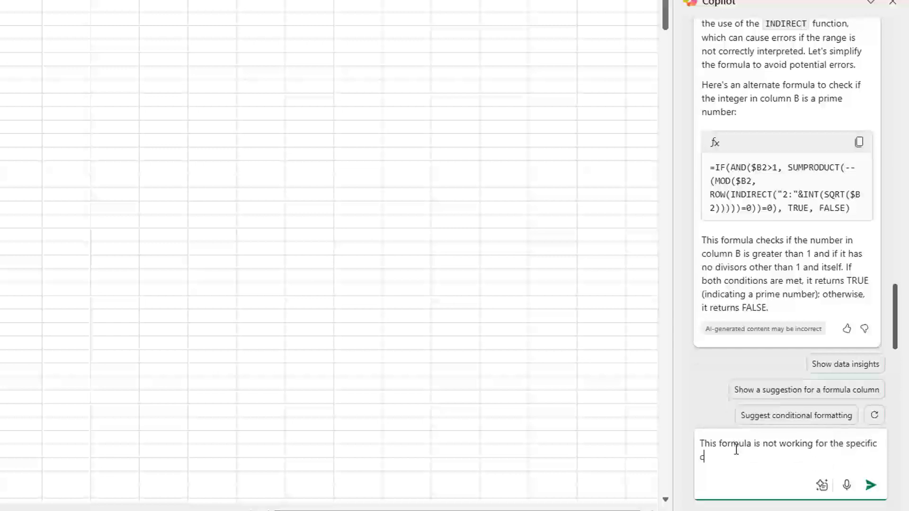
type("e where the integer i")
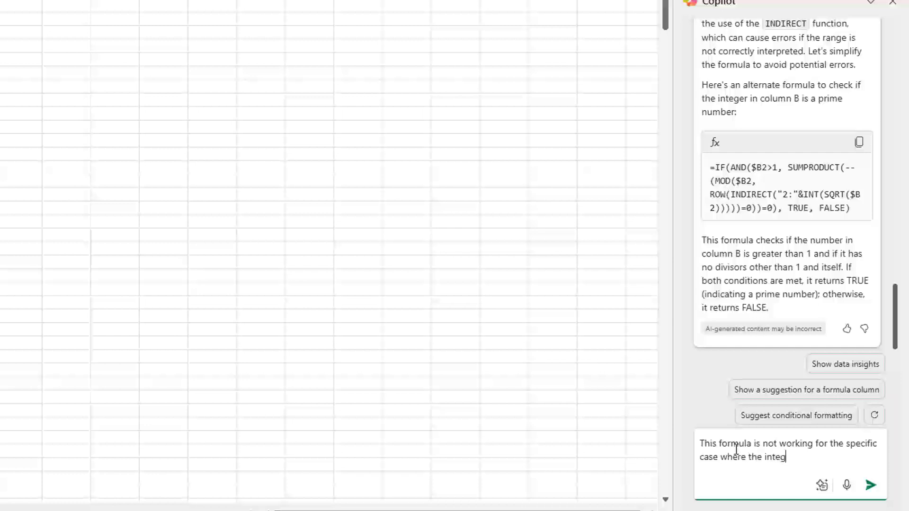
type("s 2 or 3. C")
type("an yo")
type("u sugges")
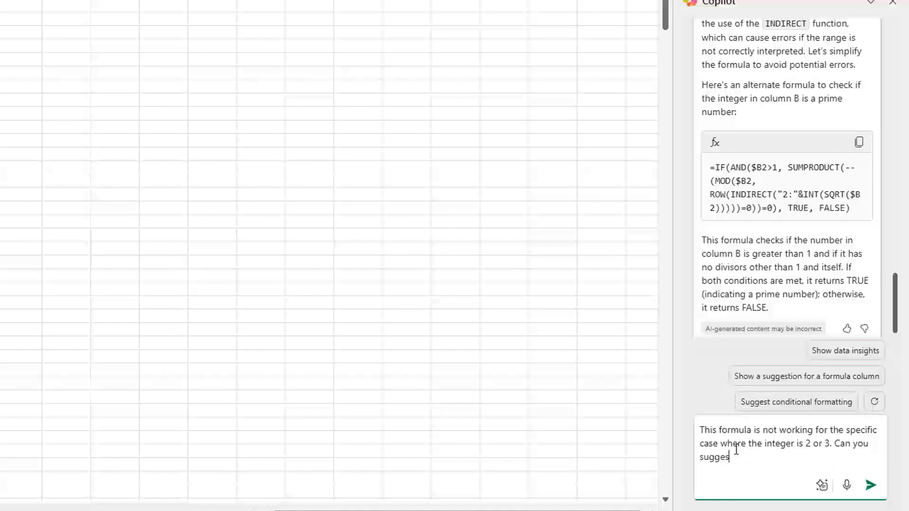
type("t an alternat")
type("e formula that will handle t")
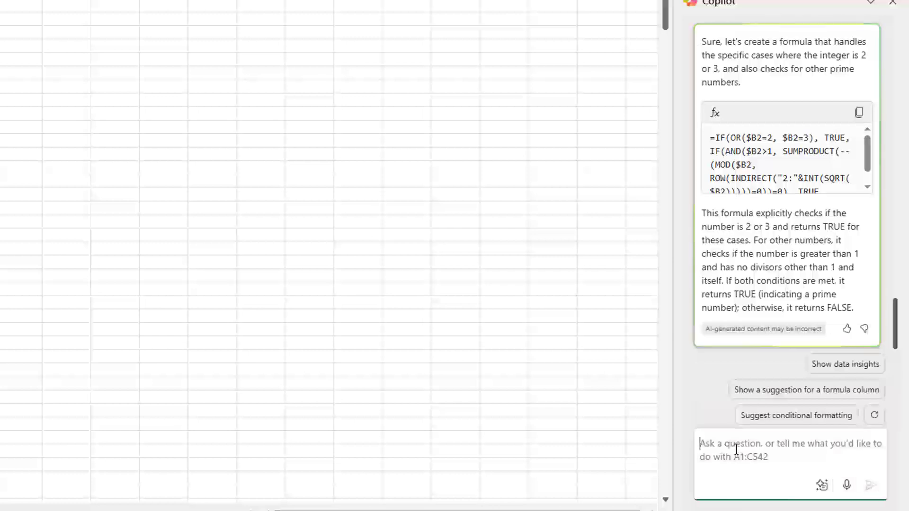
Replace C2 with Copilot's revised formula handling 2 and 3 and fill it down column C.
left_click(860, 115)
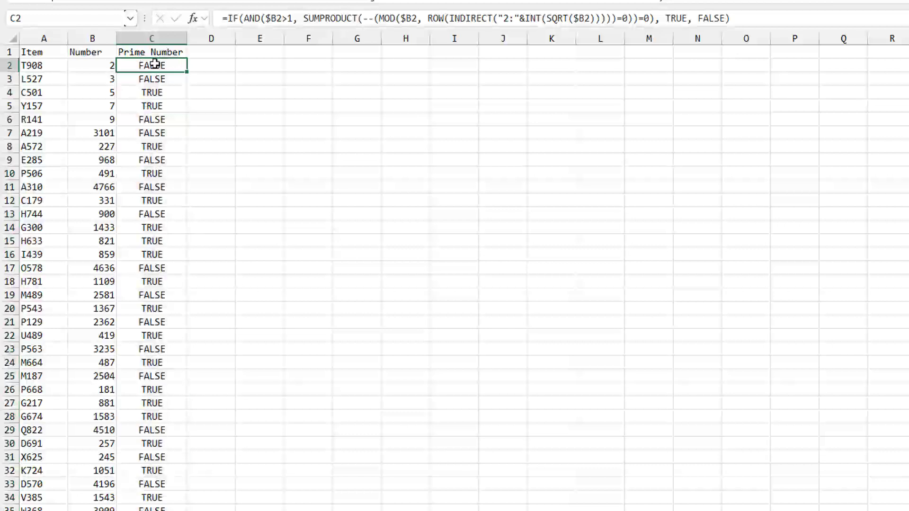
double_click(155, 64)
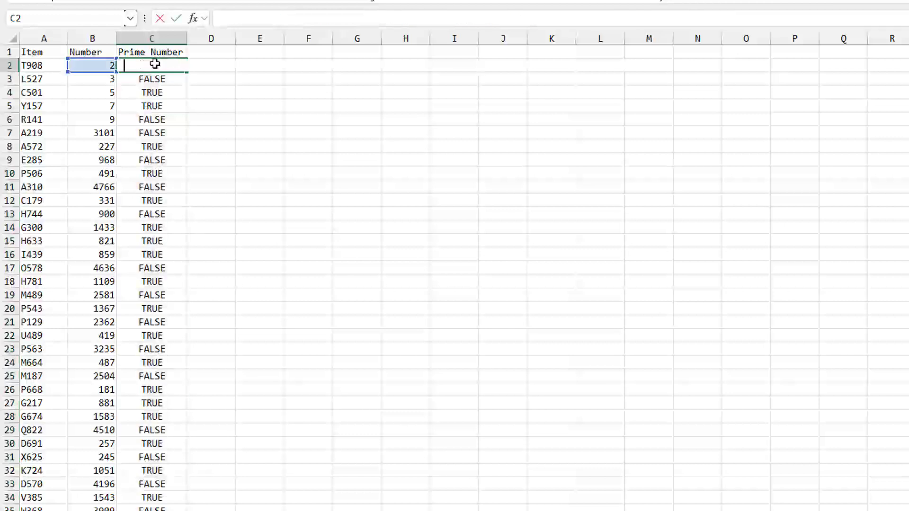
type("=")
key("ctrl+a")
key("BackSpace")
key("ctrl+v")
key("Return")
left_click(155, 64)
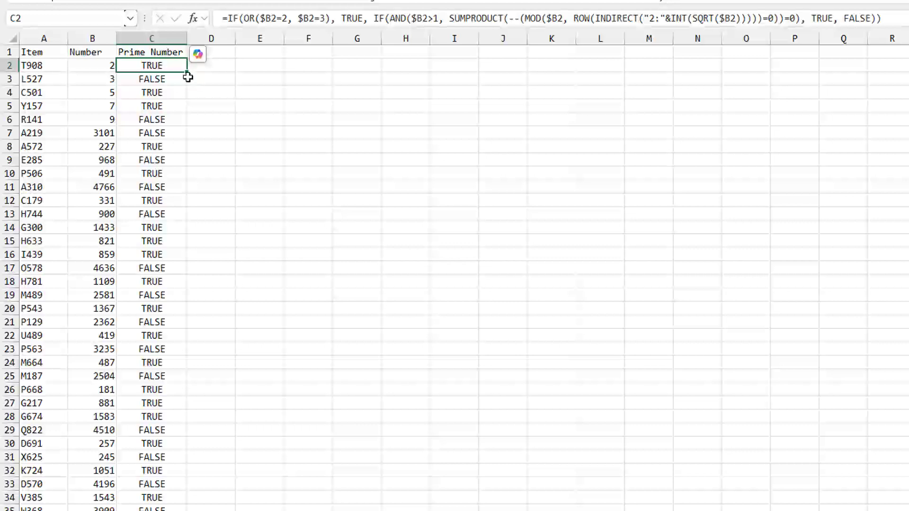
double_click(187, 72)
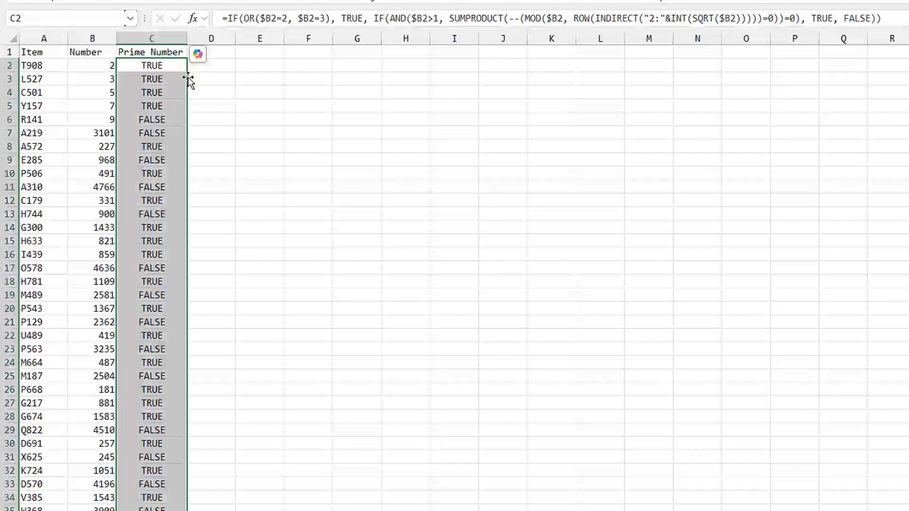
Show a neighbouring formula's text in an empty cell with FORMULATEXT.
left_click(248, 78)
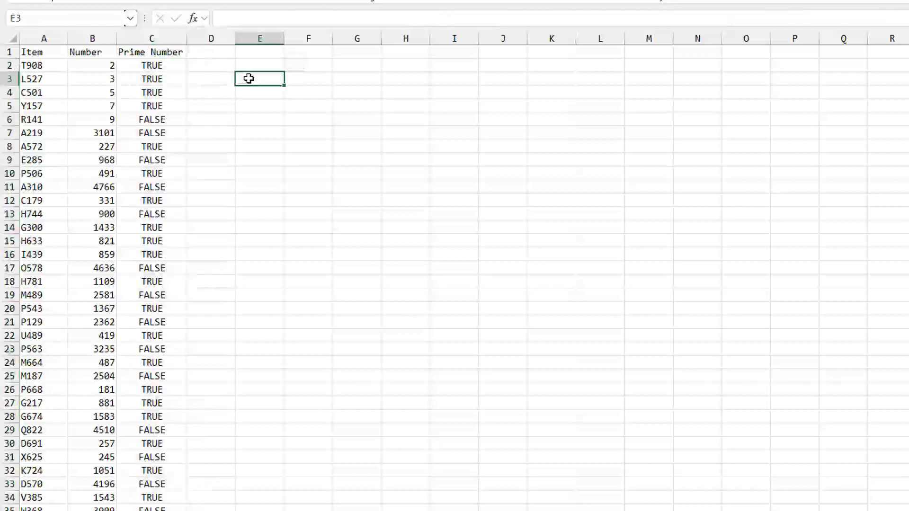
type("=form")
key("Tab")
key("Up")
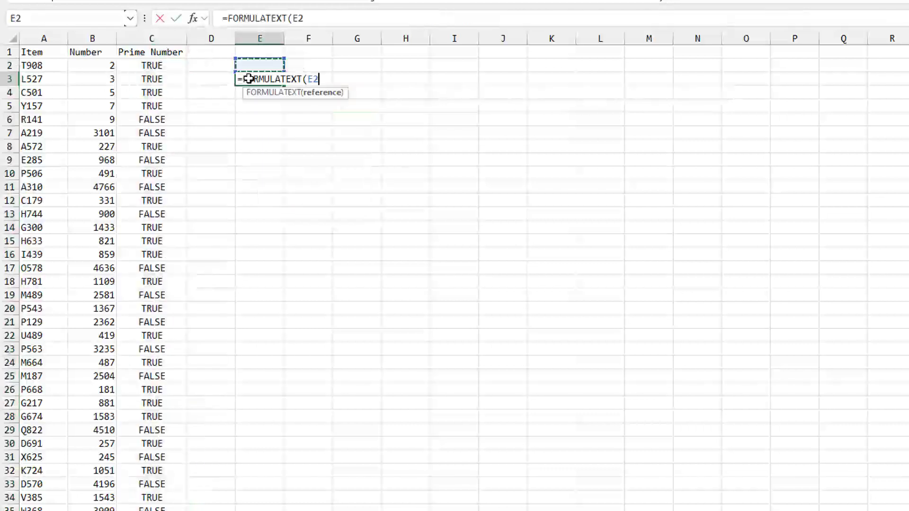
key("Left")
key("Left")
type(")")
key("Return")
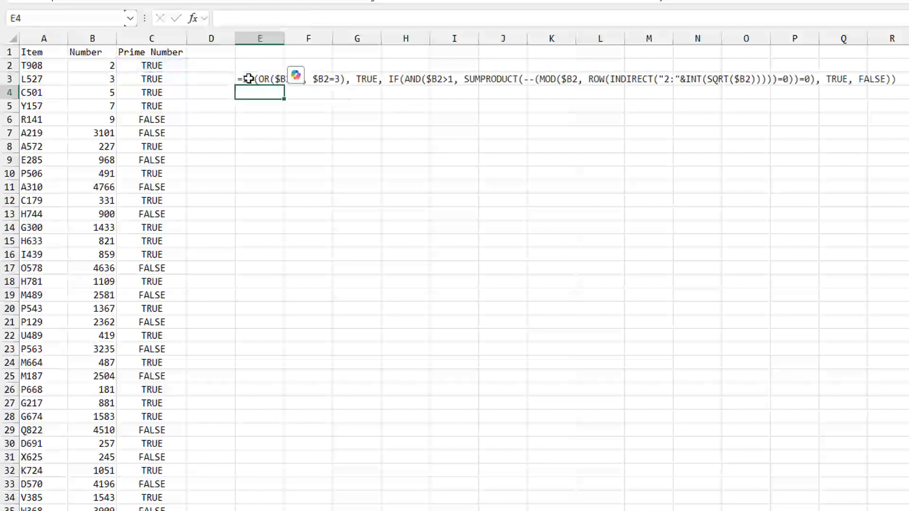
type("=formul")
Show the Second sheet's prime-test formula text in E4 via FORMULATEXT(Second!C2).
key("Tab")
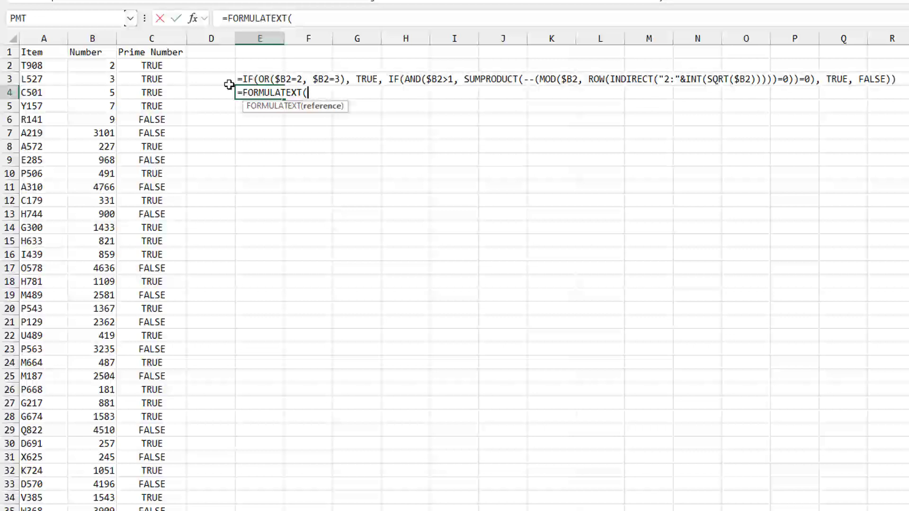
key("ctrl+Page_Down")
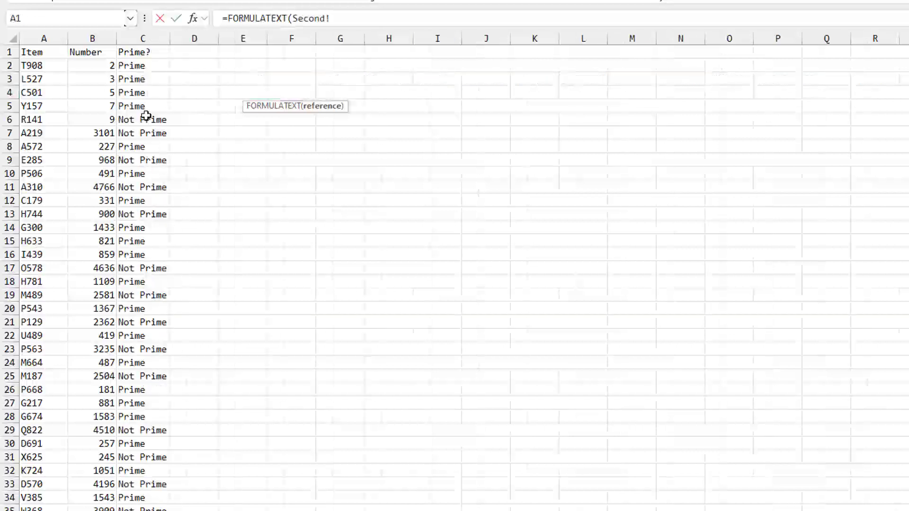
left_click(139, 65)
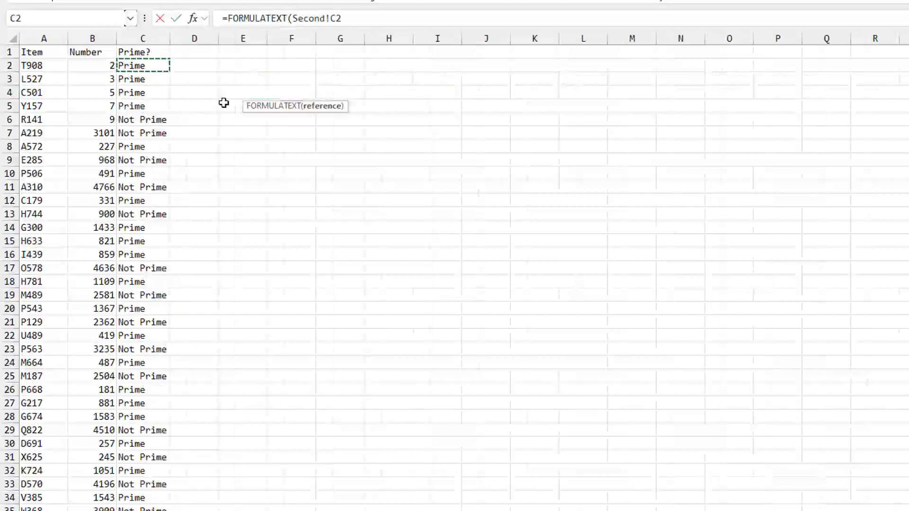
key("Return")
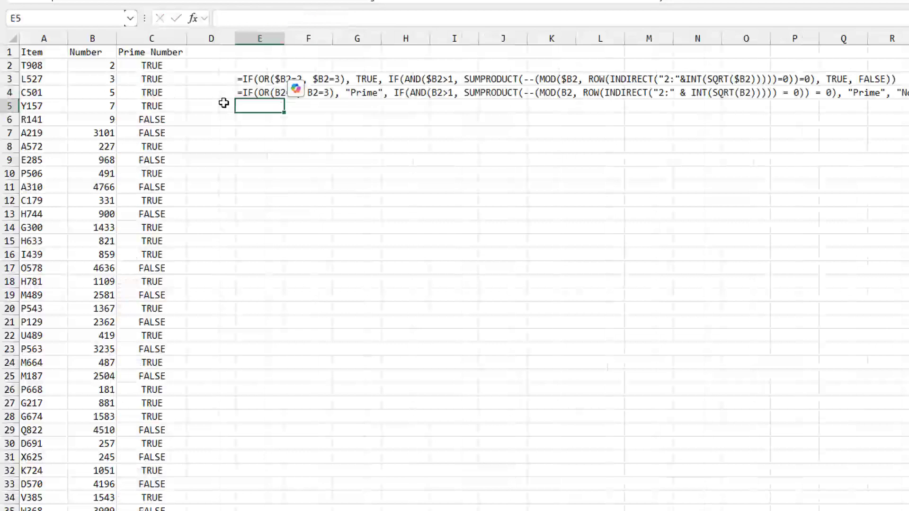
scroll(386, 223, "right", 1)
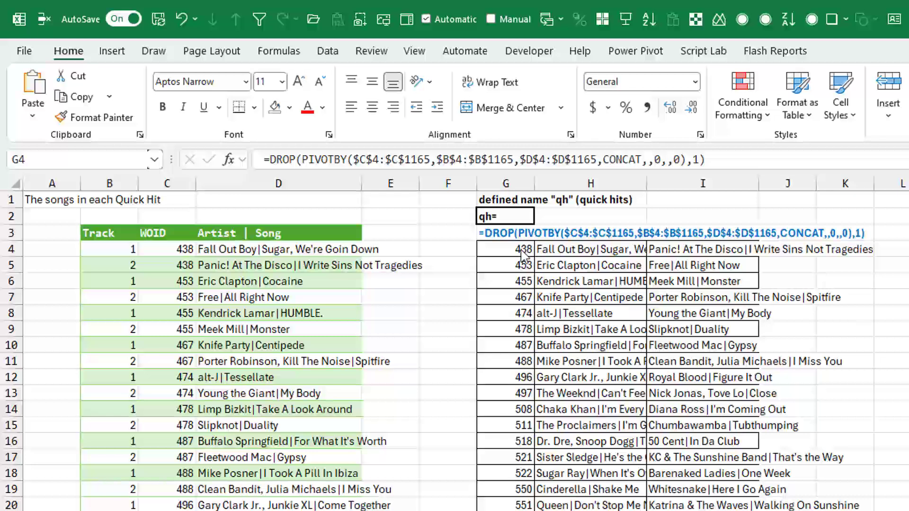
Have Copilot explain the DROP/PIVOTBY formula in G4, toggling AutoSave off and on.
left_click(520, 250)
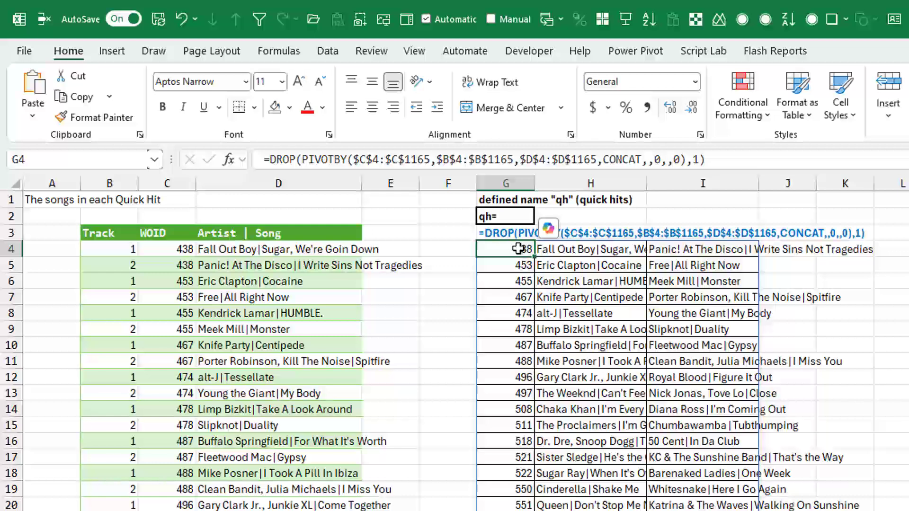
left_click(548, 231)
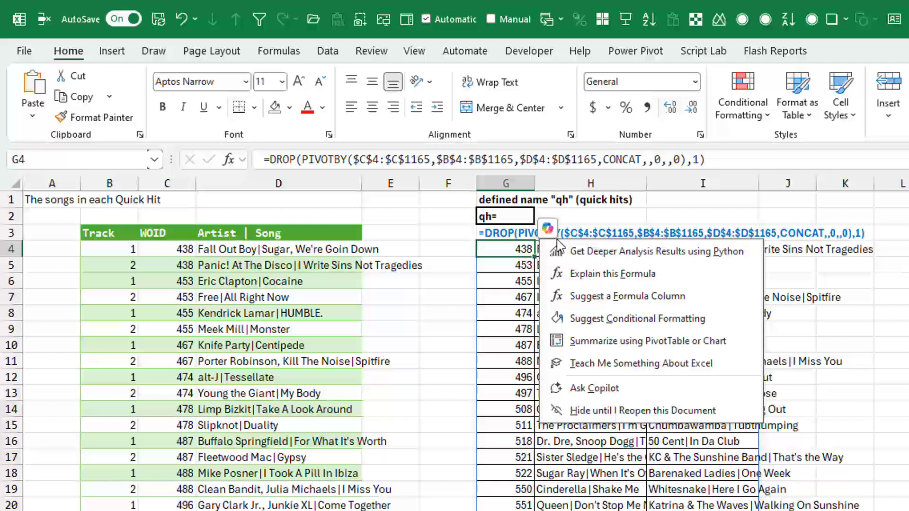
left_click(587, 280)
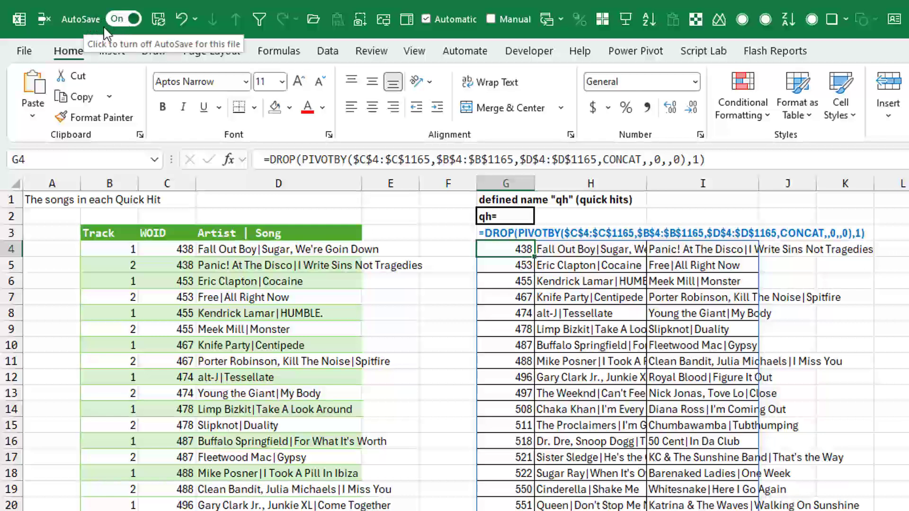
left_click(113, 14)
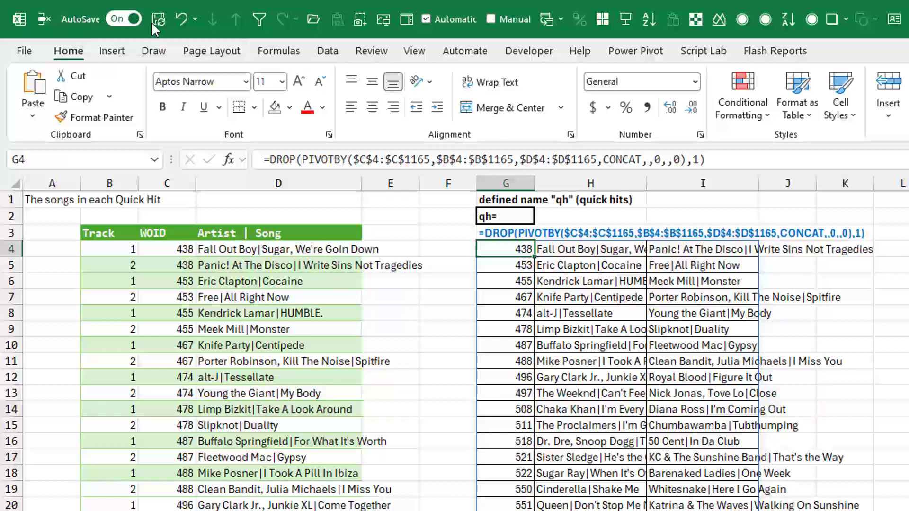
left_click(115, 14)
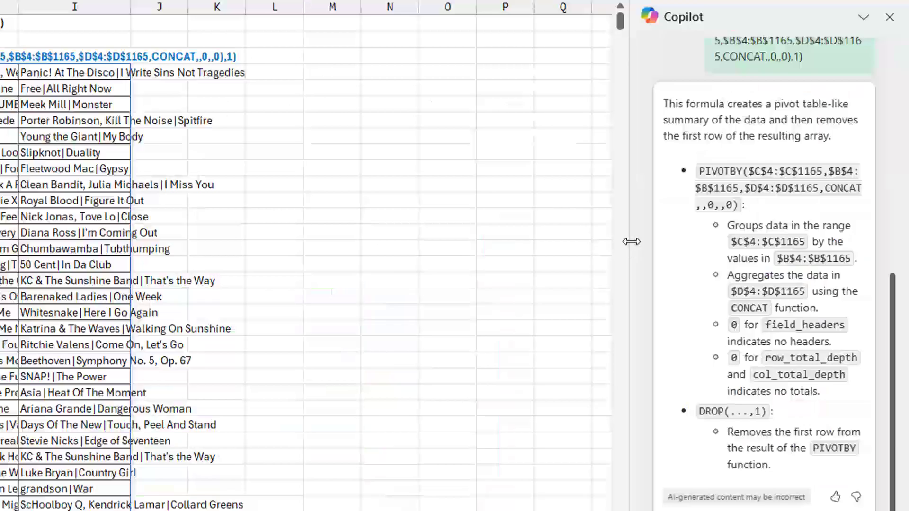
Widen the Copilot pane to read the formula explanation.
left_click_drag(629, 245, 343, 249)
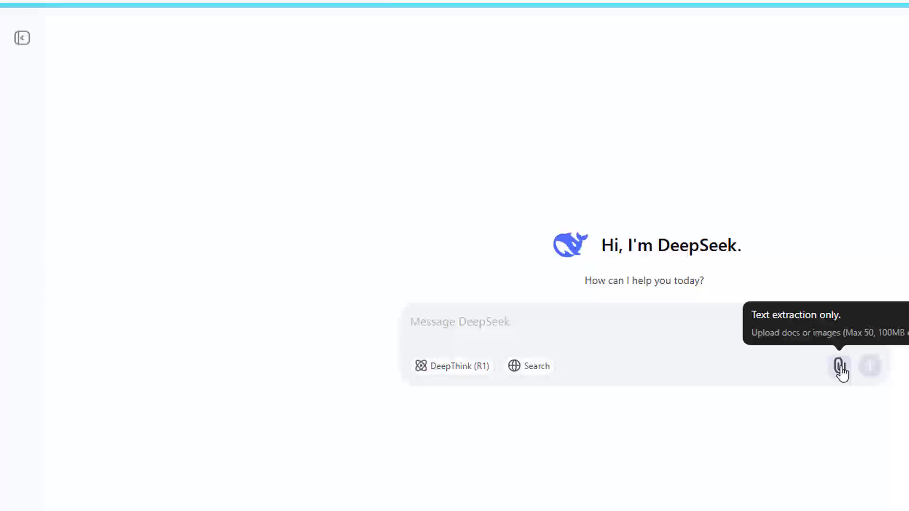
Attach the analysis workbook to DeepSeek and paste the question about the G4 formula.
left_click(841, 368)
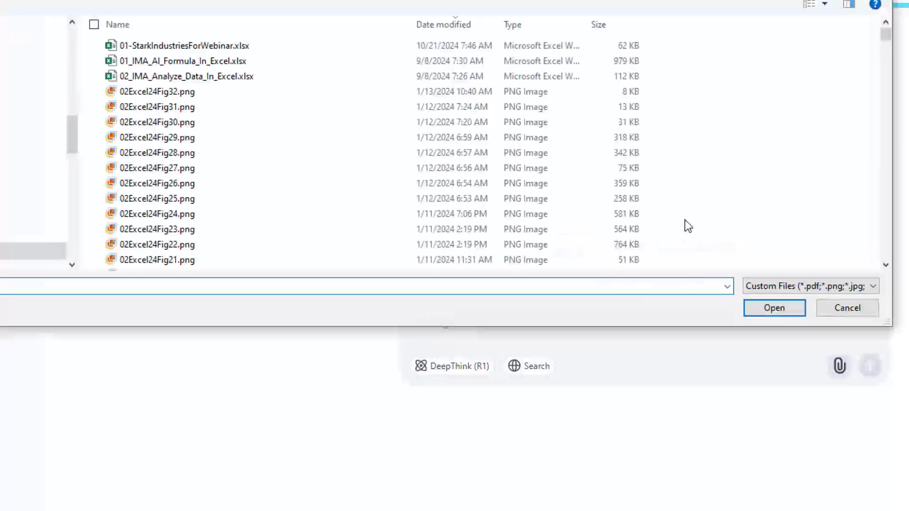
double_click(307, 149)
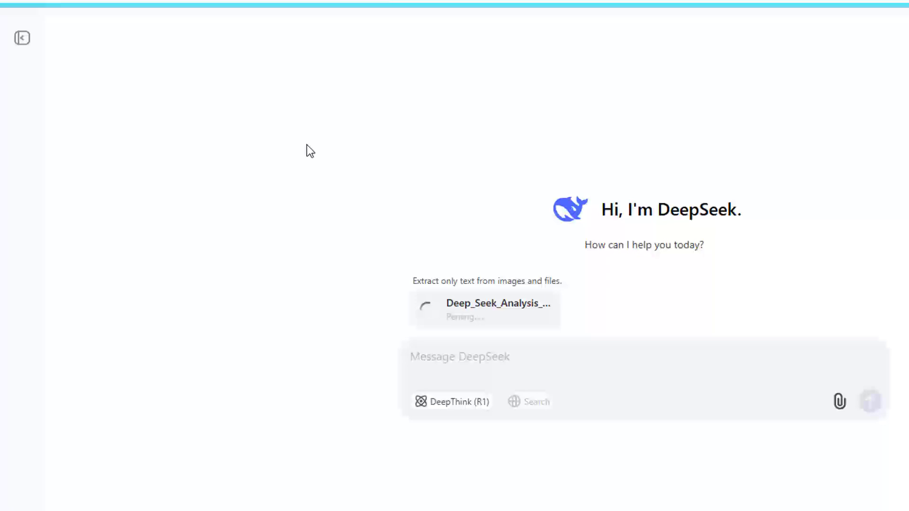
key("ctrl+v")
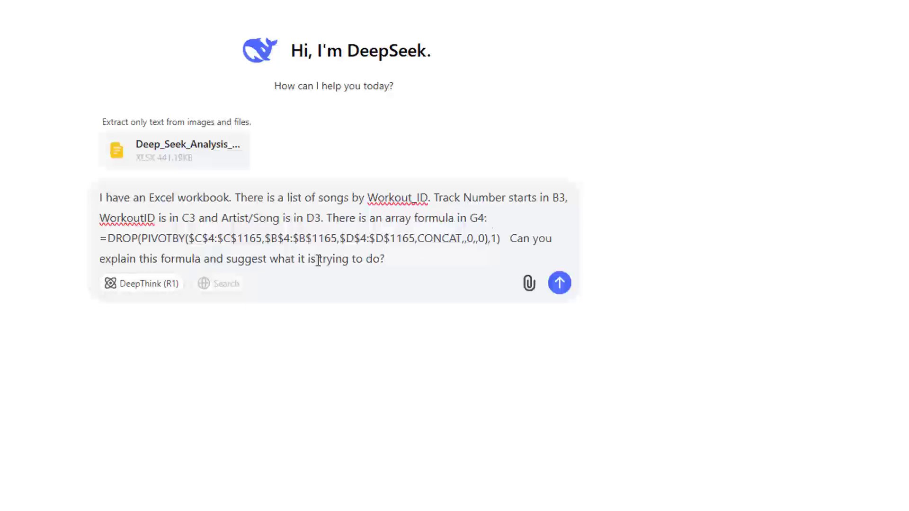
Send the formula question to DeepSeek.
left_click(559, 286)
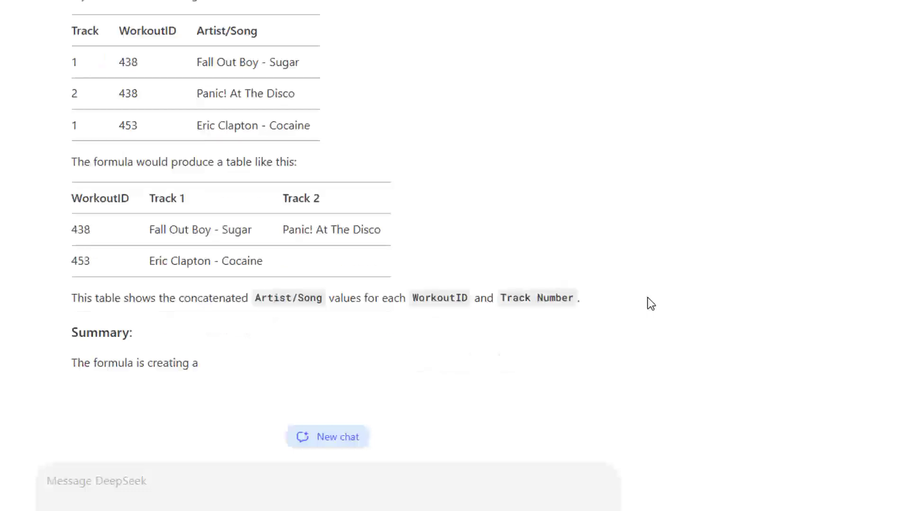
scroll(488, 136, "up", 2)
scroll(489, 151, "up", 2)
scroll(488, 147, "up", 3)
scroll(483, 153, "up", 2)
scroll(473, 160, "up", 2)
scroll(460, 170, "up", 2)
scroll(461, 170, "up", 2)
scroll(443, 170, "up", 1)
scroll(437, 121, "up", 2)
scroll(419, 121, "down", 2)
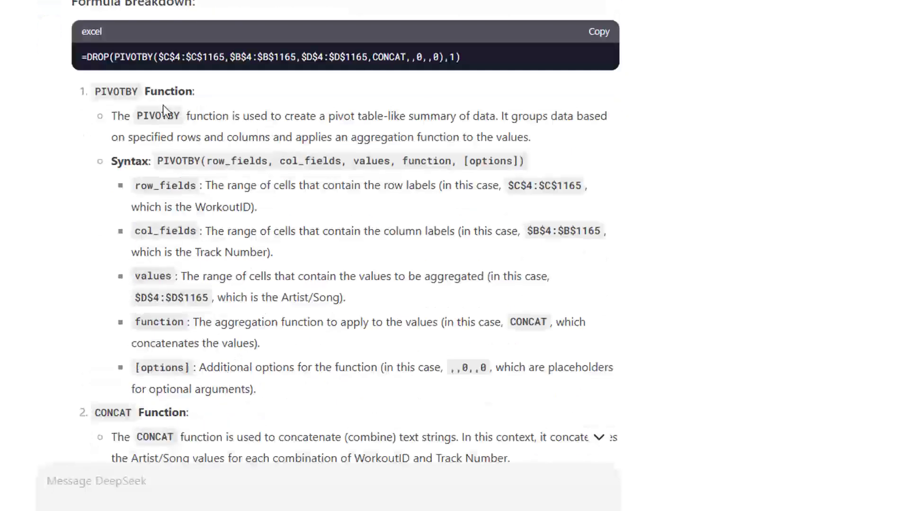
scroll(283, 308, "down", 2)
scroll(283, 308, "down", 1)
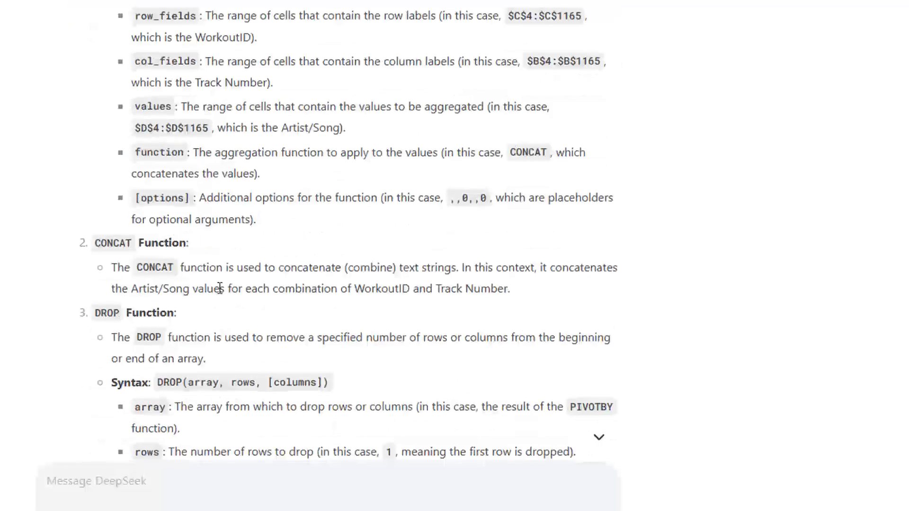
scroll(215, 370, "down", 1)
scroll(218, 368, "down", 1)
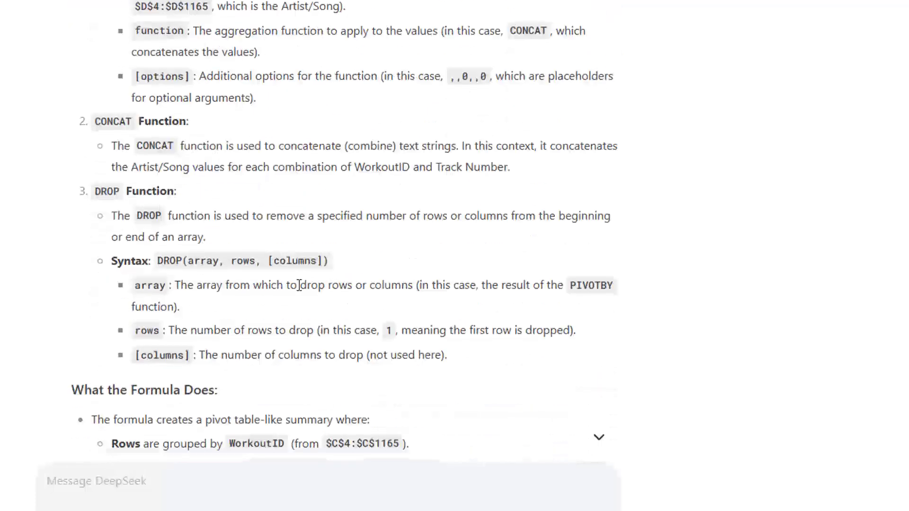
scroll(300, 304, "down", 2)
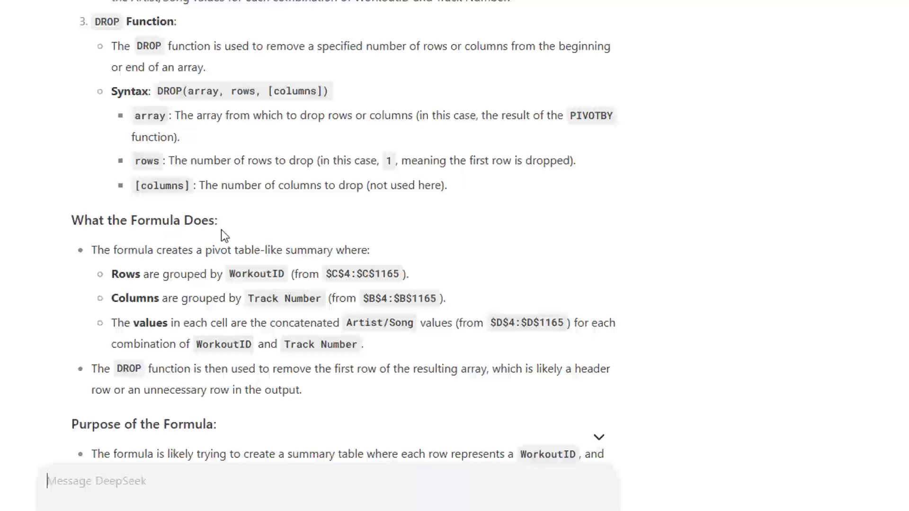
scroll(238, 244, "down", 1)
scroll(240, 243, "down", 1)
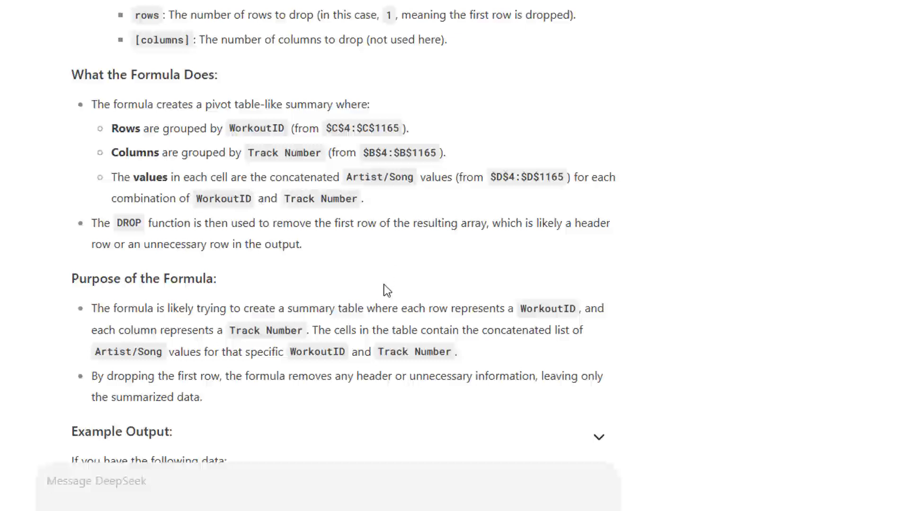
scroll(402, 342, "down", 2)
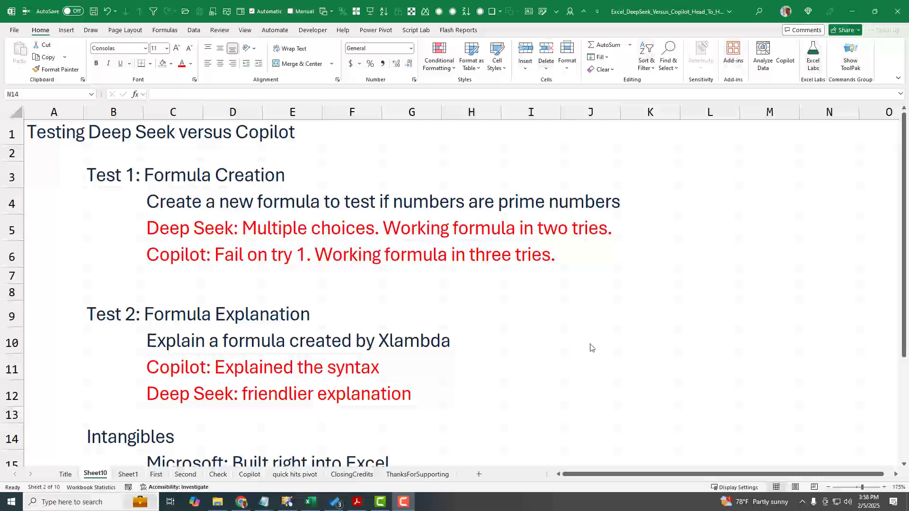
scroll(604, 341, "down", 2)
scroll(625, 323, "down", 1)
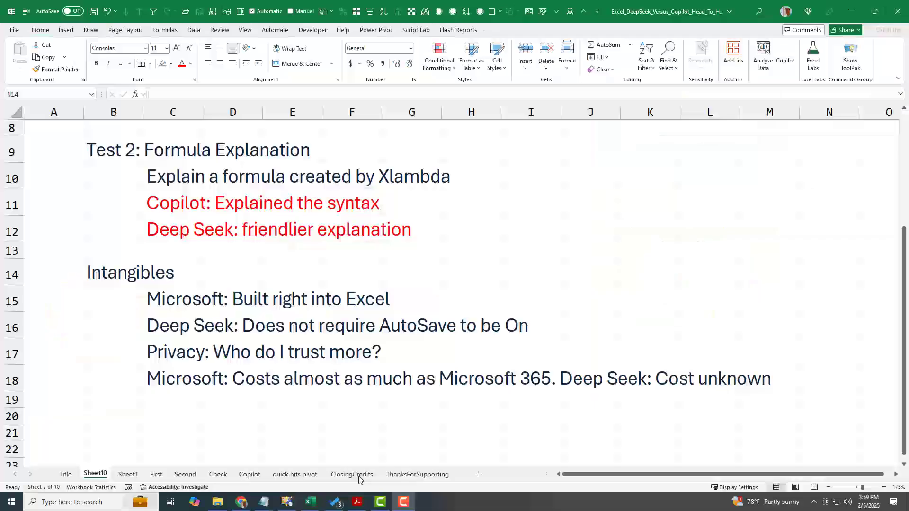
Switch to the ClosingCredits sheet.
left_click(352, 475)
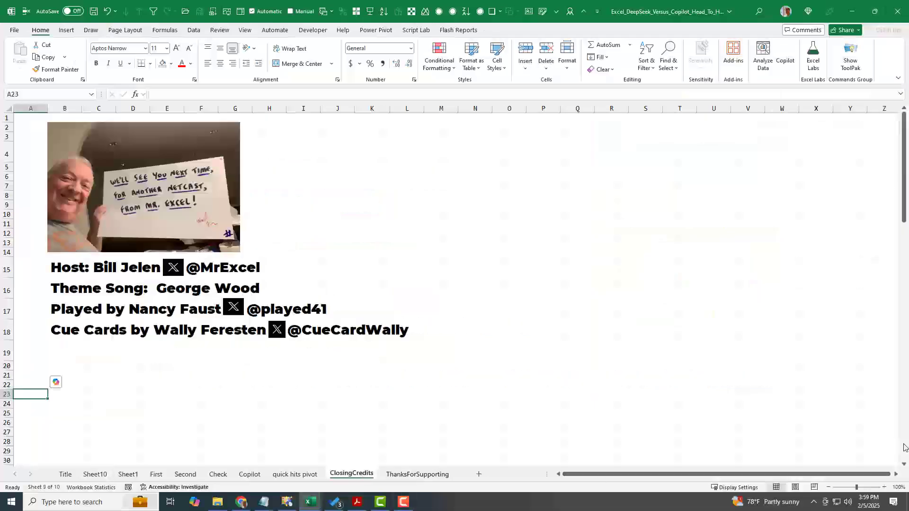